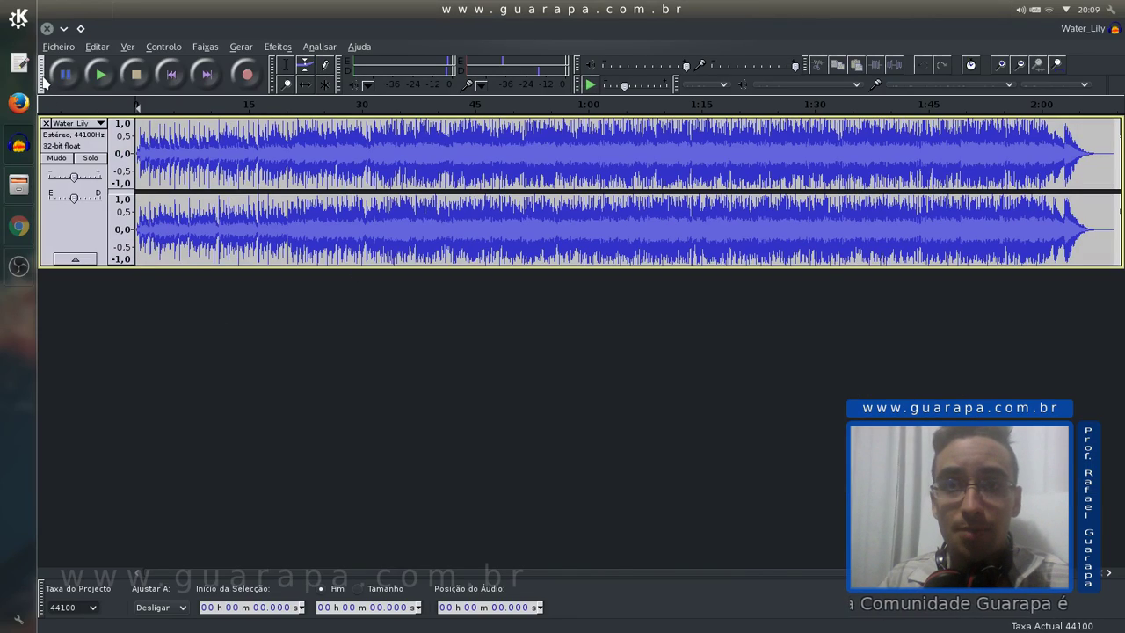
Step: Dock the Control toolbar before the Selection toolbar and the Tools toolbar after it in the same row
{"action": "left_click_drag", "start_coordinate": [42, 77], "coordinate": [586, 605]}
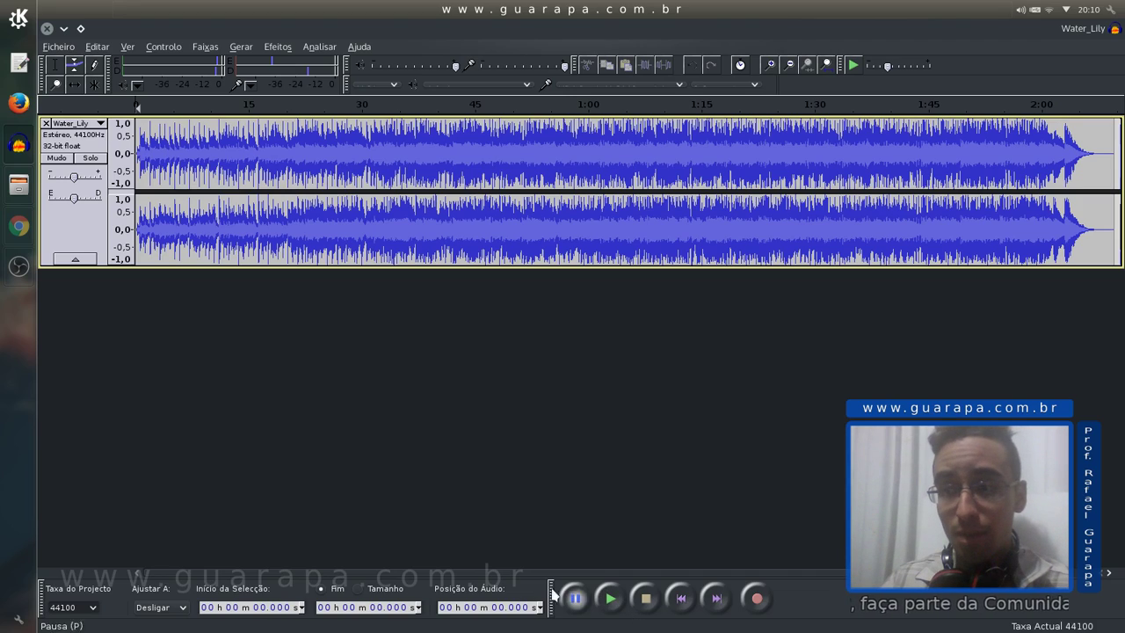
{"action": "left_click_drag", "start_coordinate": [551, 598], "coordinate": [101, 608]}
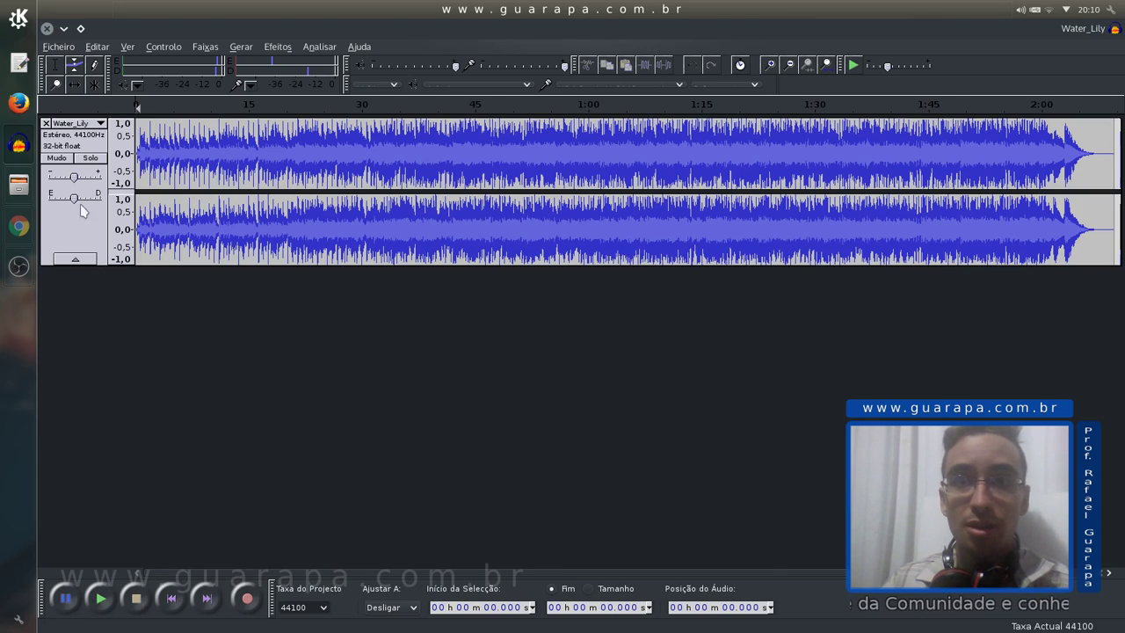
{"action": "left_click_drag", "start_coordinate": [42, 78], "coordinate": [787, 578]}
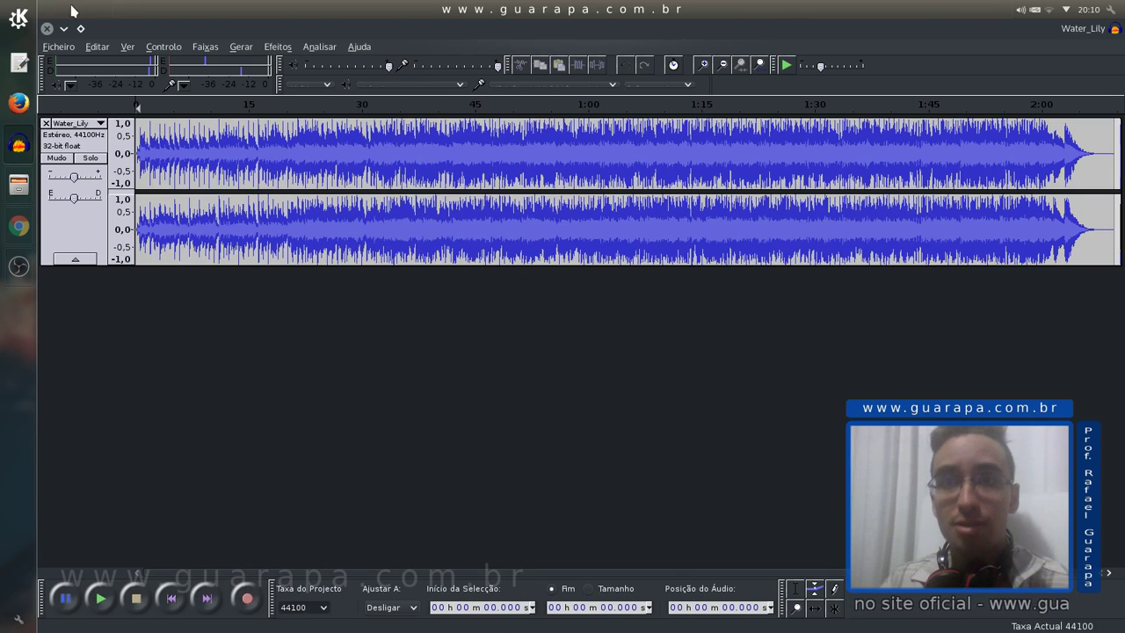
Step: Close the Water_Lily project without saving the changes and relaunch Audacity
{"action": "left_click", "coordinate": [46, 29]}
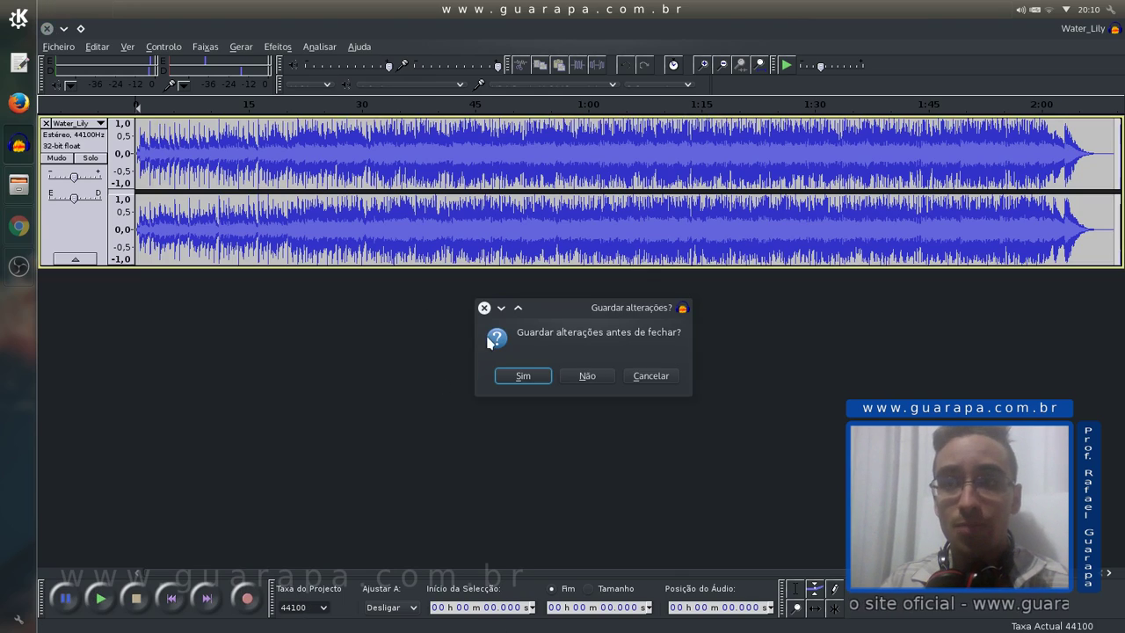
{"action": "left_click", "coordinate": [587, 376]}
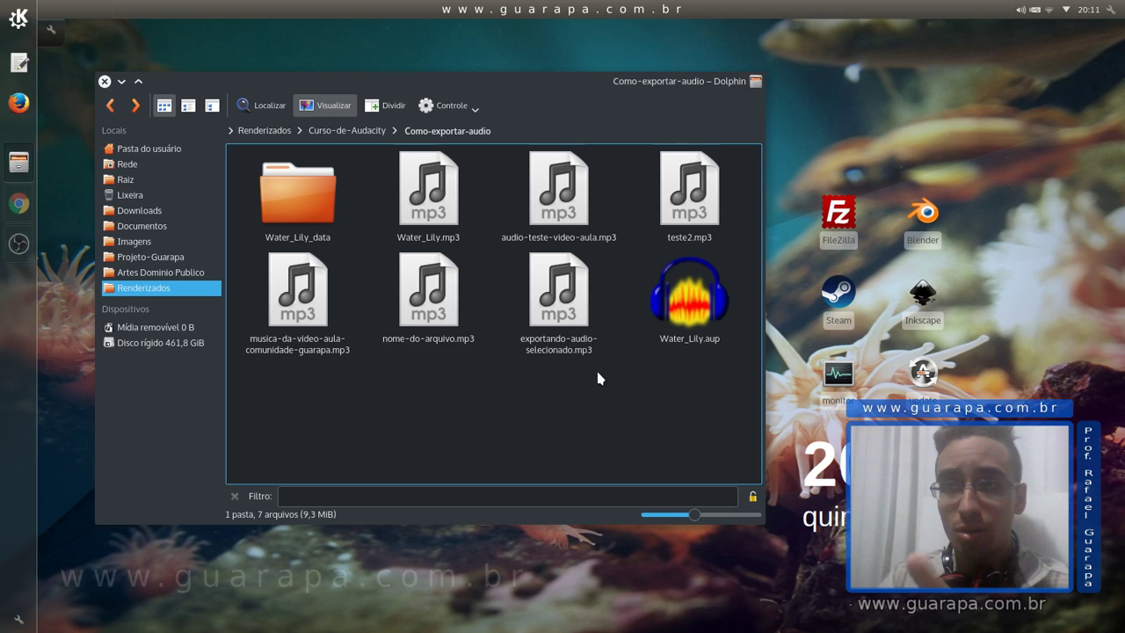
{"action": "left_click", "coordinate": [28, 10]}
{"action": "type", "text": "audacity"}
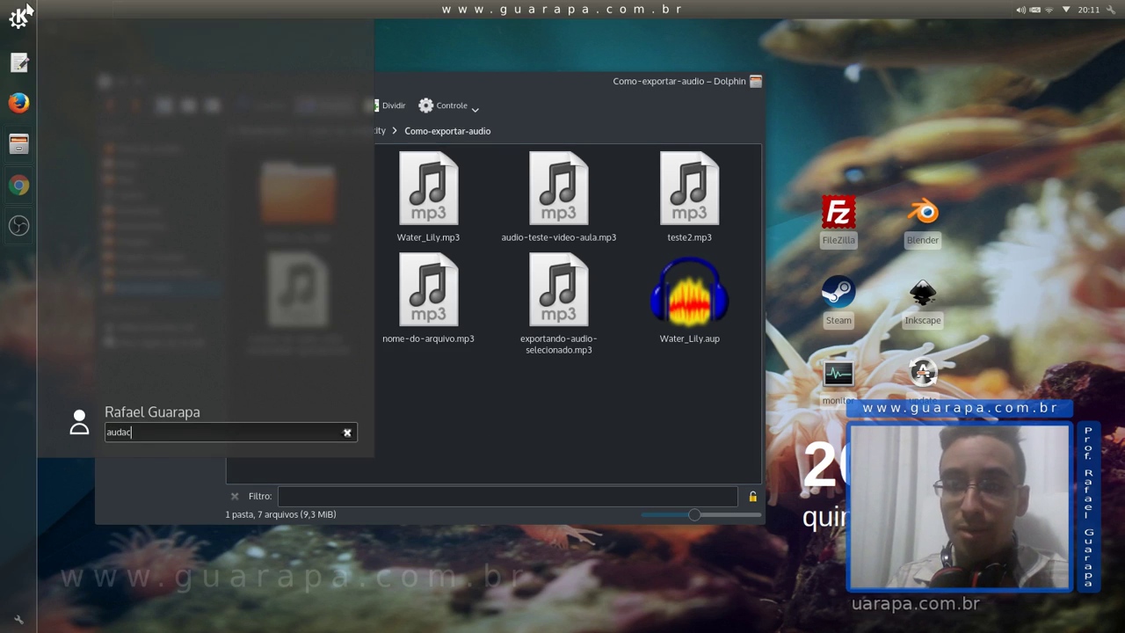
{"action": "left_click", "coordinate": [131, 35]}
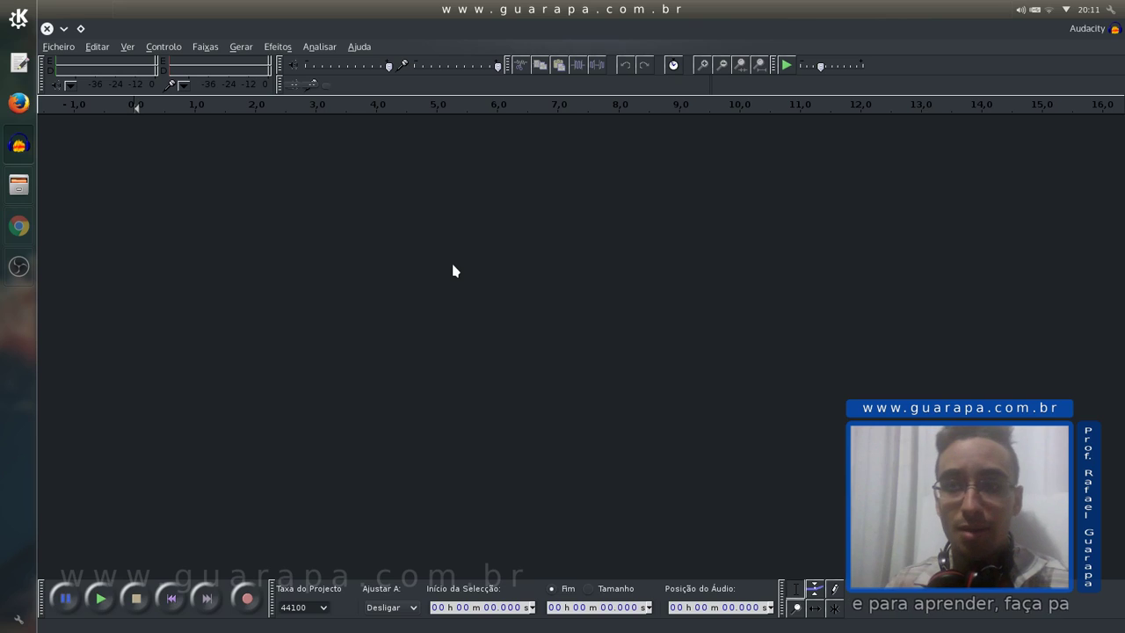
Step: Import Water_Lily.mp3 from the Como-exportar-audio folder into the empty project and reduce the track's height
{"action": "left_click", "coordinate": [16, 194]}
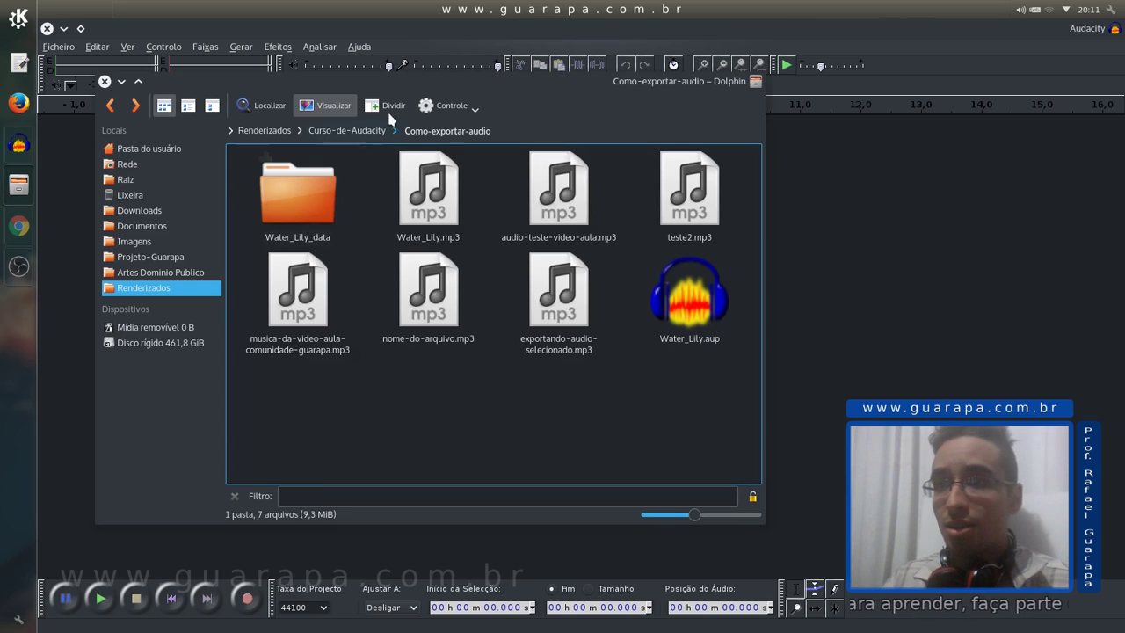
{"action": "left_click_drag", "start_coordinate": [440, 83], "coordinate": [731, 119]}
{"action": "left_click_drag", "start_coordinate": [720, 227], "coordinate": [277, 294]}
{"action": "left_click", "coordinate": [413, 117]}
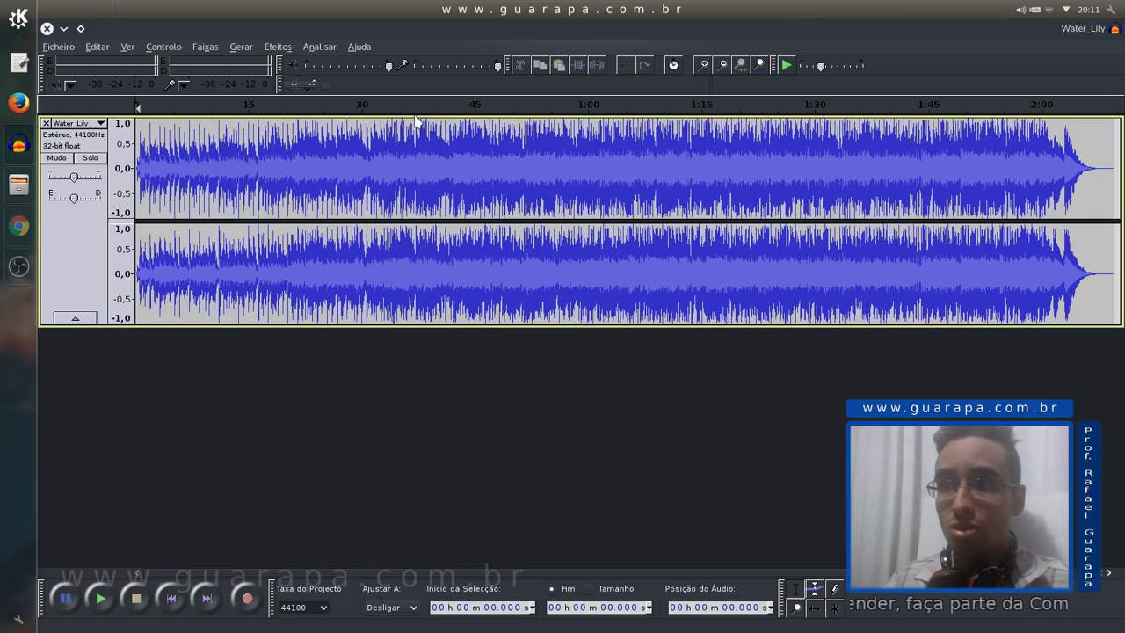
{"action": "left_click_drag", "start_coordinate": [269, 325], "coordinate": [272, 239]}
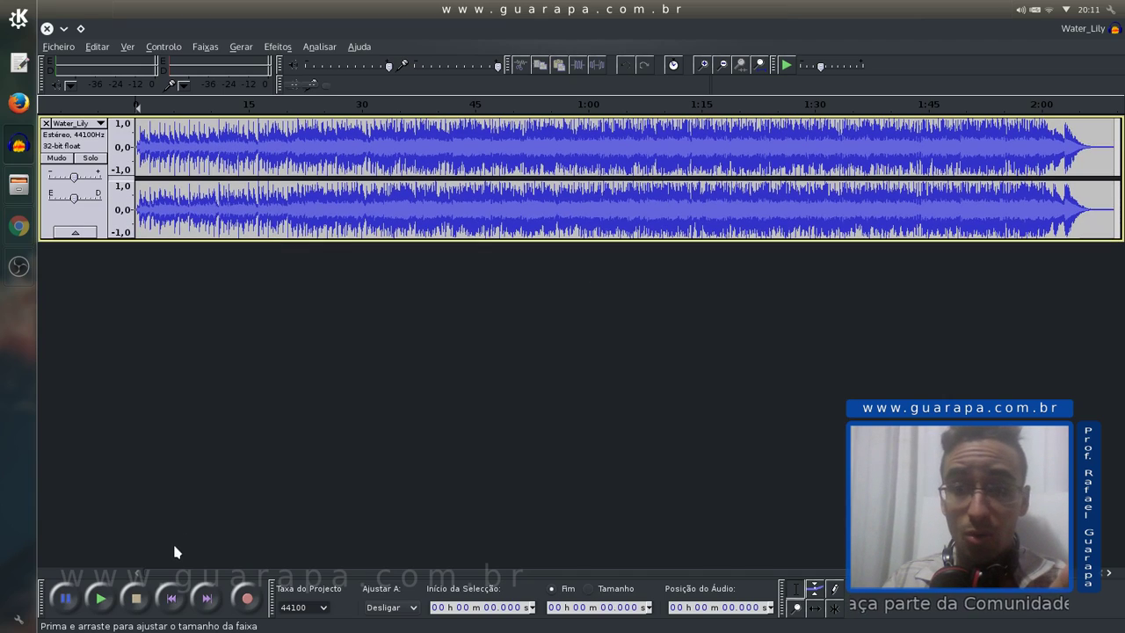
Step: Play the Water_Lily track from about 12 s and stop the playback
{"action": "left_click", "coordinate": [228, 220]}
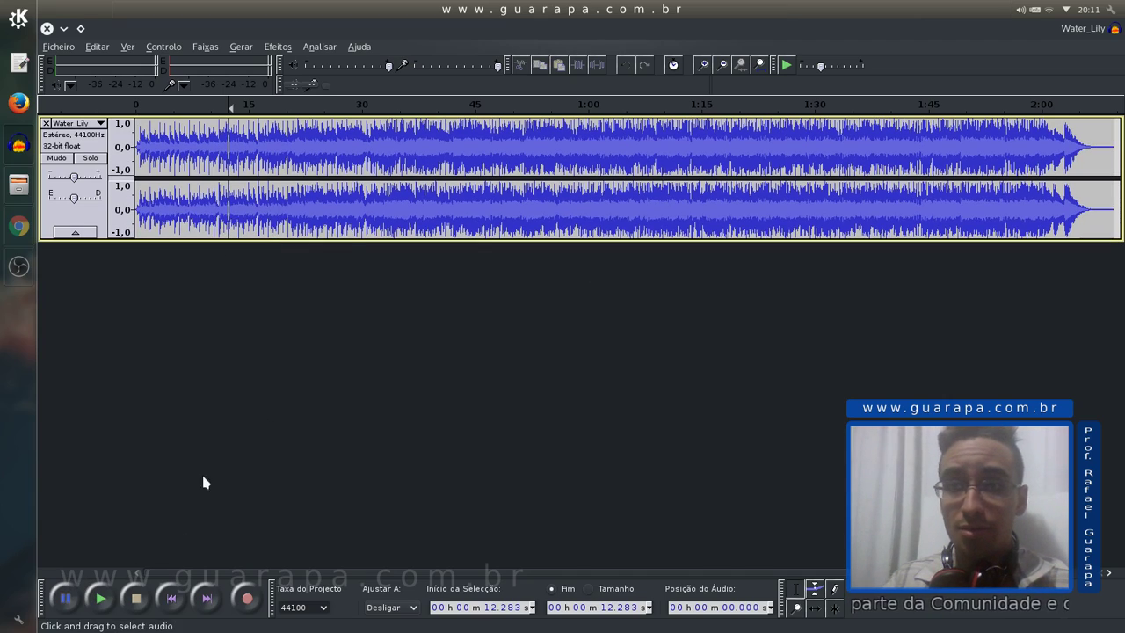
{"action": "left_click", "coordinate": [101, 599]}
{"action": "left_click", "coordinate": [132, 600]}
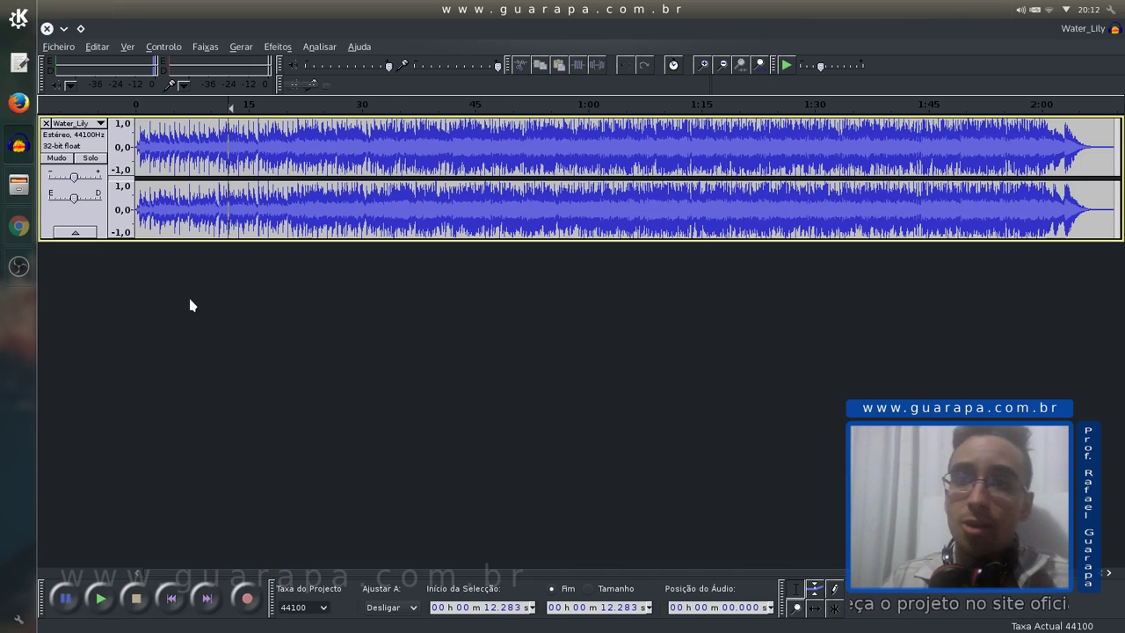
Step: Reset all the toolbars to their default layout with the Water_Lily track open
{"action": "left_click", "coordinate": [128, 49]}
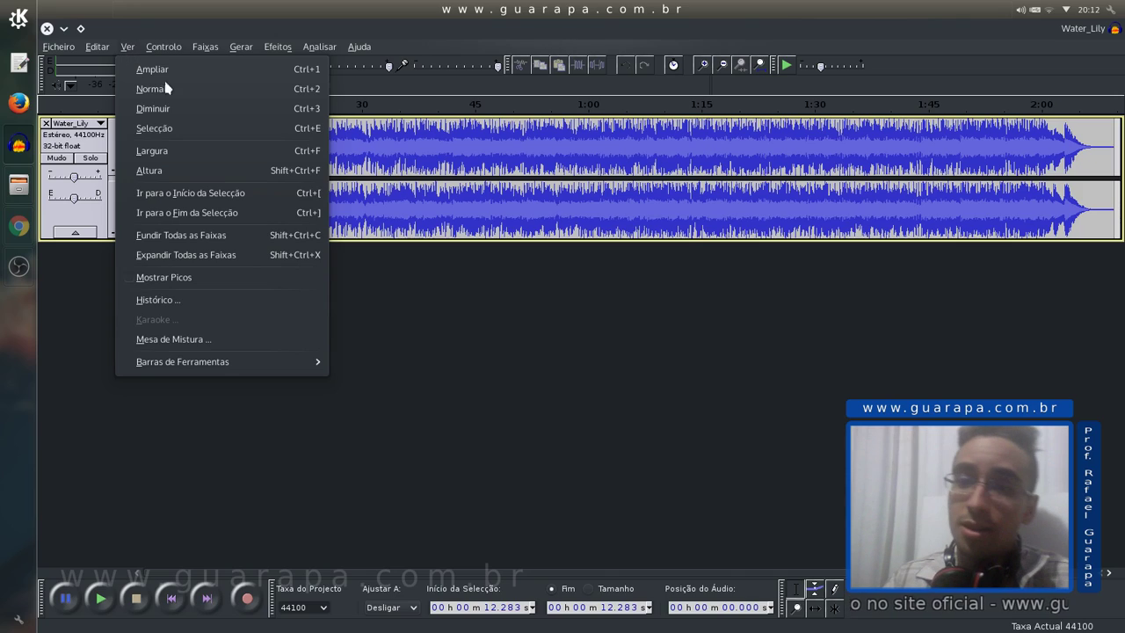
{"action": "mouse_move", "coordinate": [299, 363]}
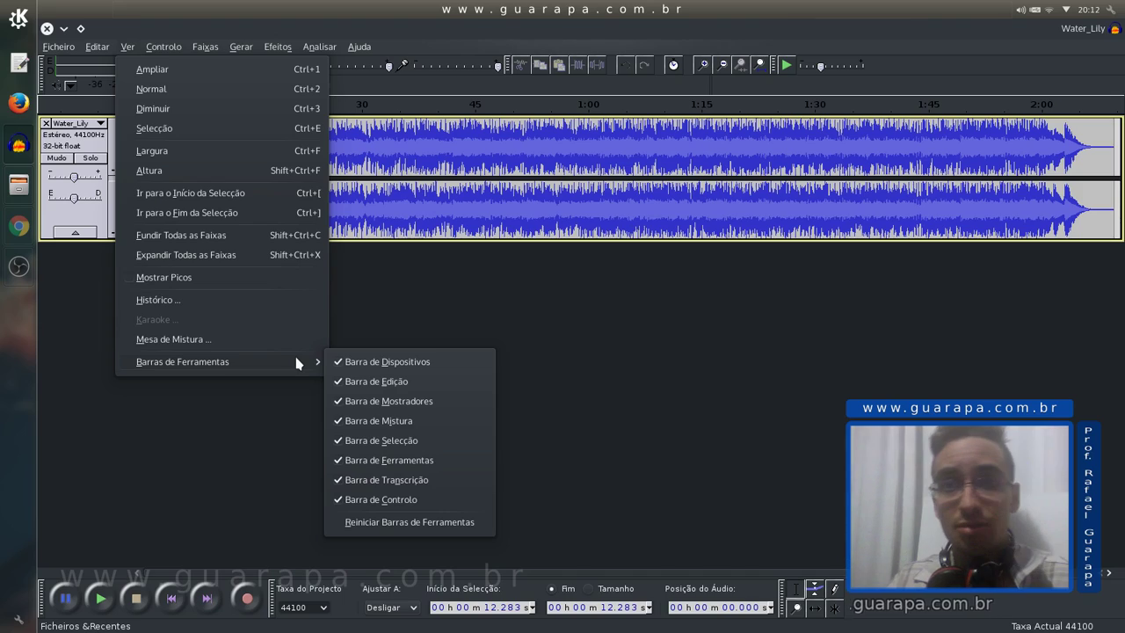
{"action": "left_click", "coordinate": [446, 523]}
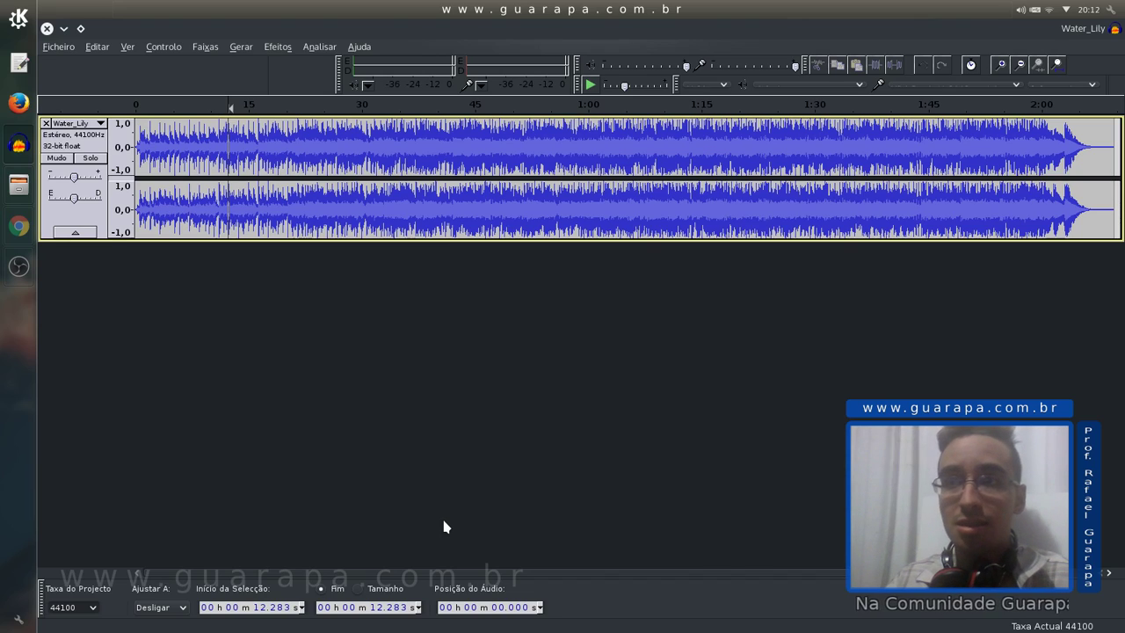
Step: Close the Water_Lily project, discarding its changes, and start Audacity again from the application launcher
{"action": "left_click", "coordinate": [49, 29]}
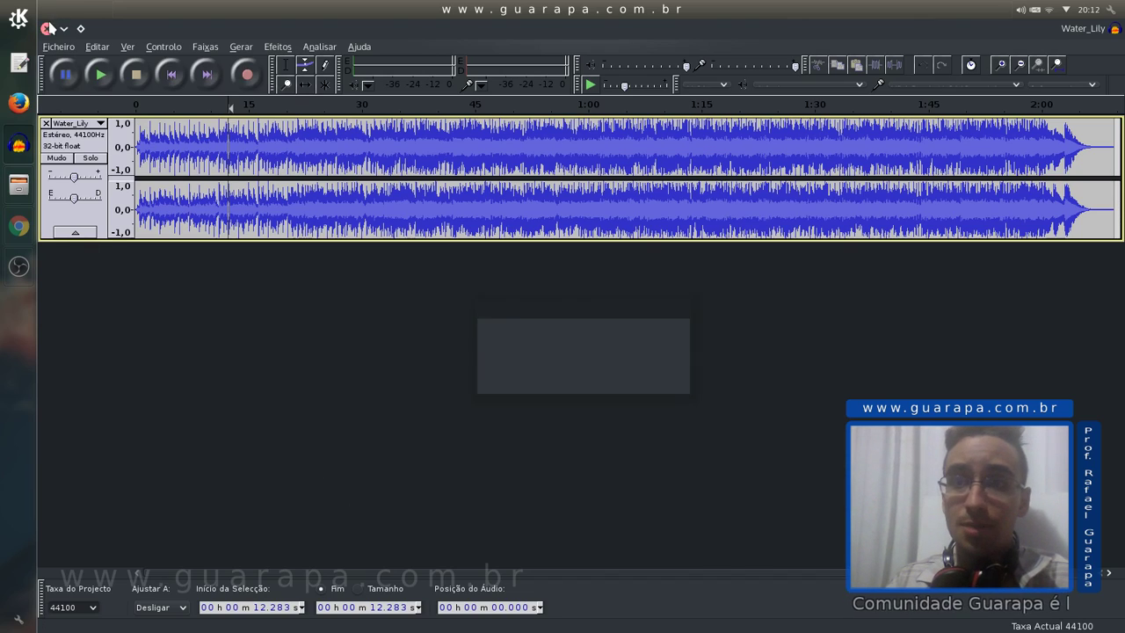
{"action": "left_click", "coordinate": [582, 374]}
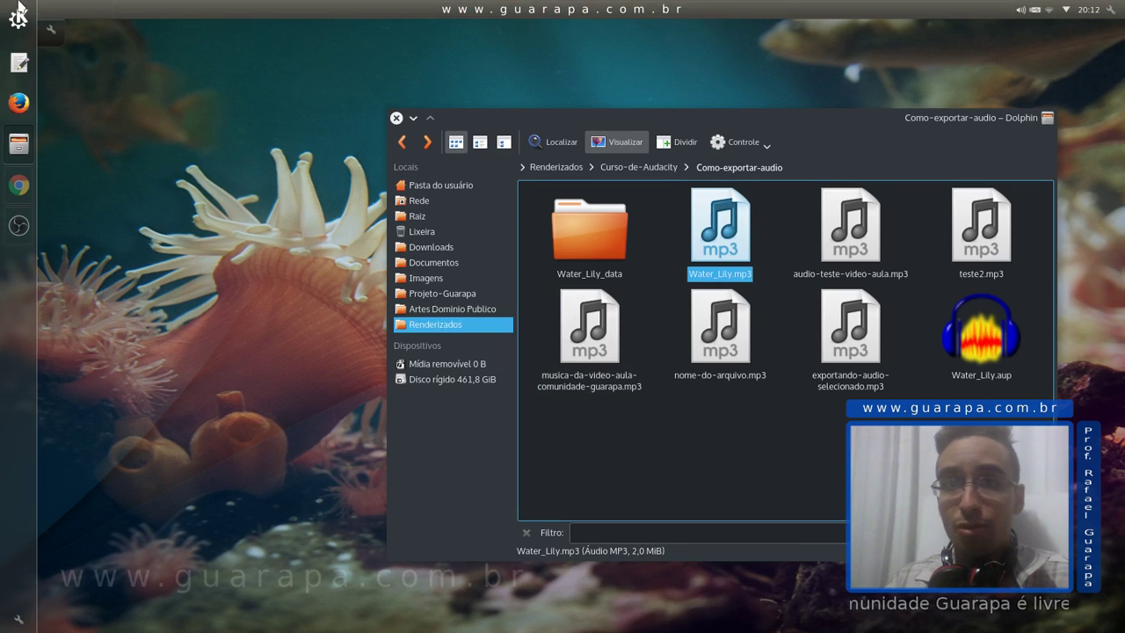
{"action": "left_click", "coordinate": [18, 13]}
{"action": "type", "text": "audcity"}
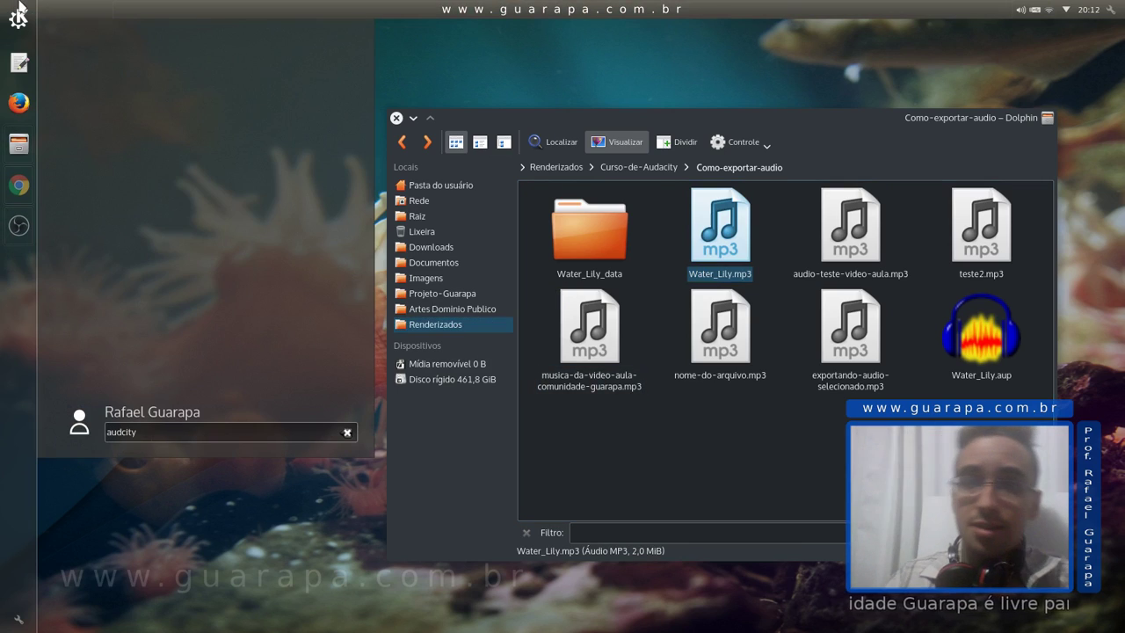
{"action": "key", "text": "BackSpace"}
{"action": "key", "text": "BackSpace"}
{"action": "key", "text": "BackSpace"}
{"action": "key", "text": "BackSpace"}
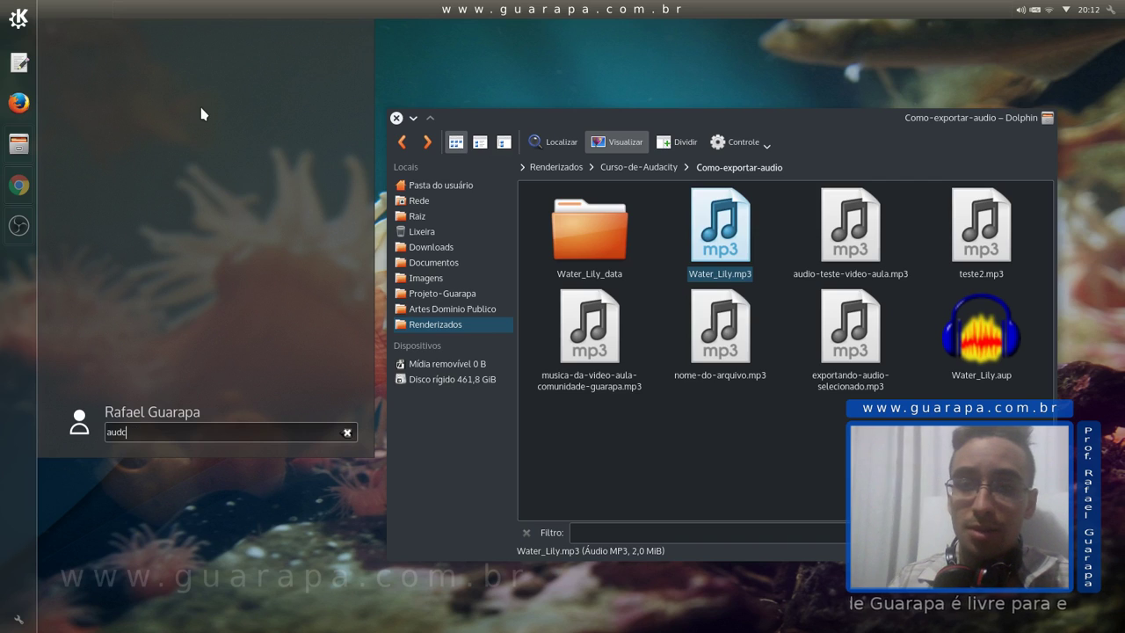
{"action": "type", "text": "a"}
{"action": "left_click", "coordinate": [281, 45]}
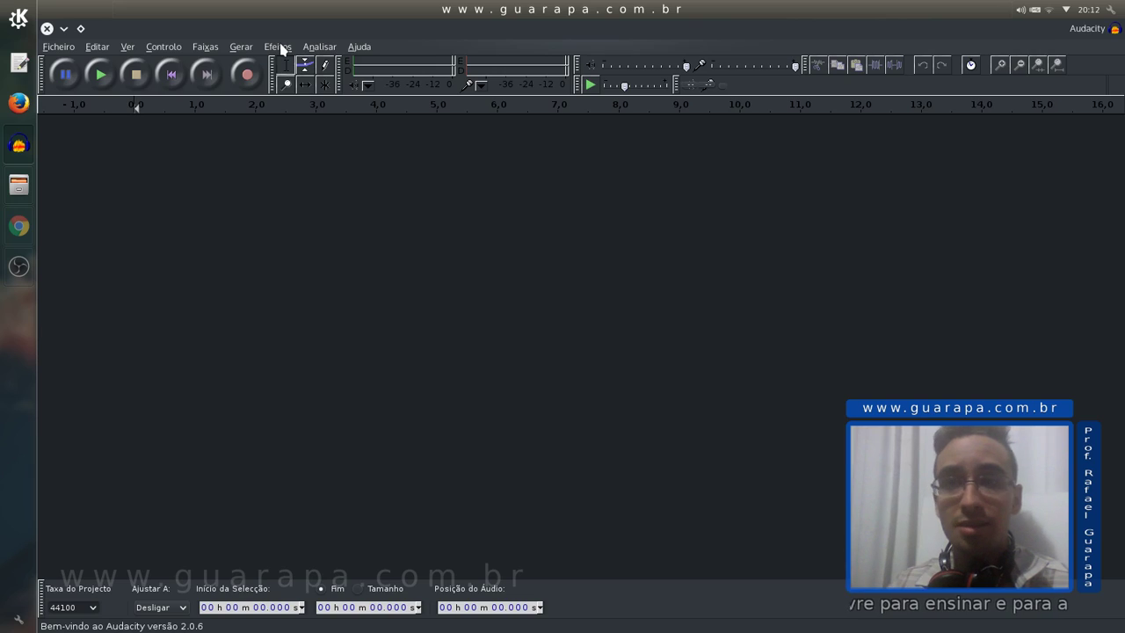
Step: Hide the Device, Edit, Meter and Mixer toolbars
{"action": "left_click", "coordinate": [124, 47]}
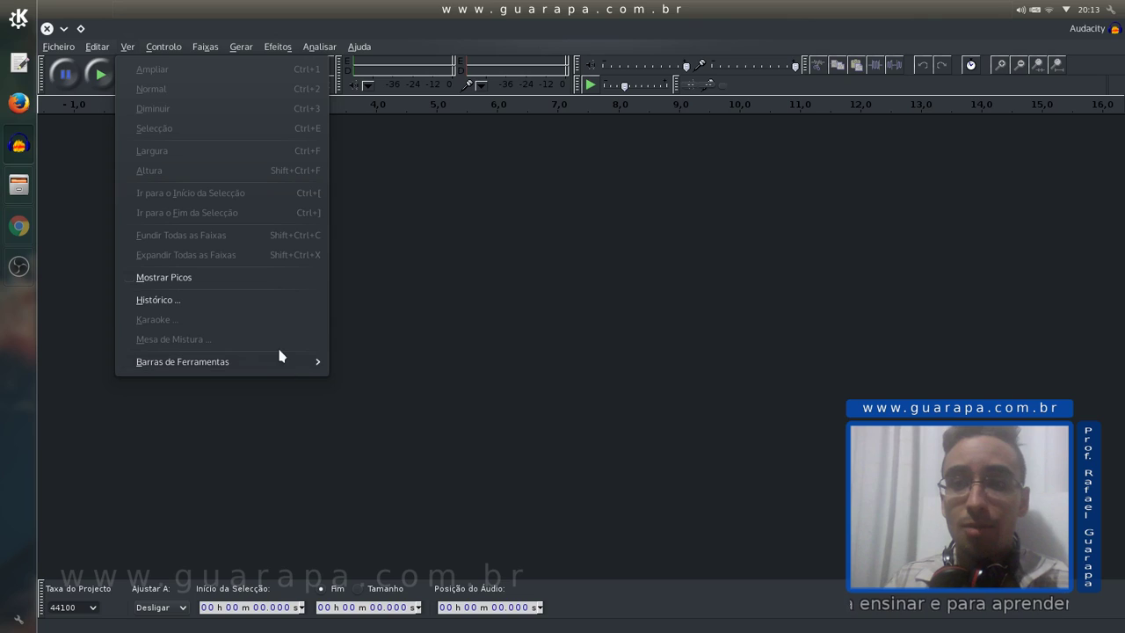
{"action": "mouse_move", "coordinate": [284, 363]}
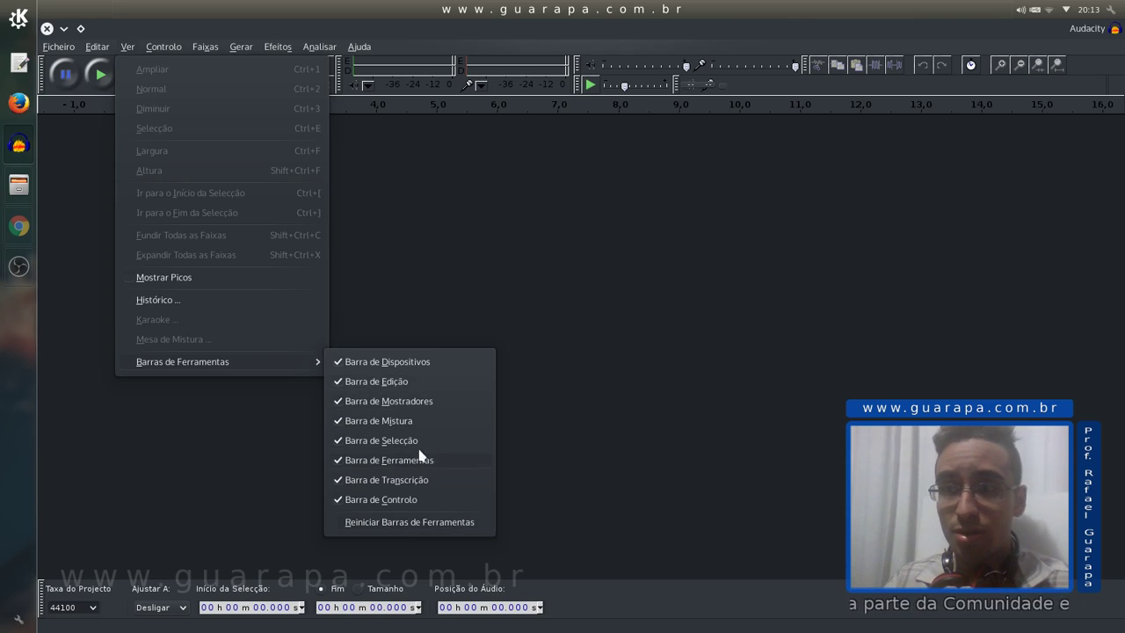
{"action": "left_click", "coordinate": [350, 367]}
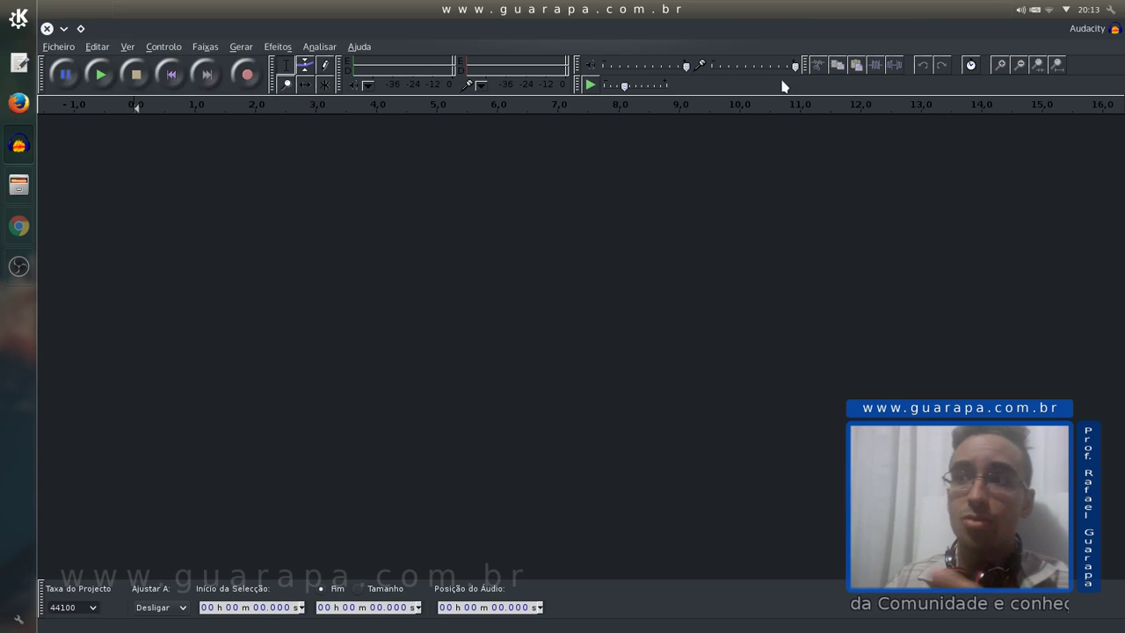
{"action": "left_click", "coordinate": [128, 48]}
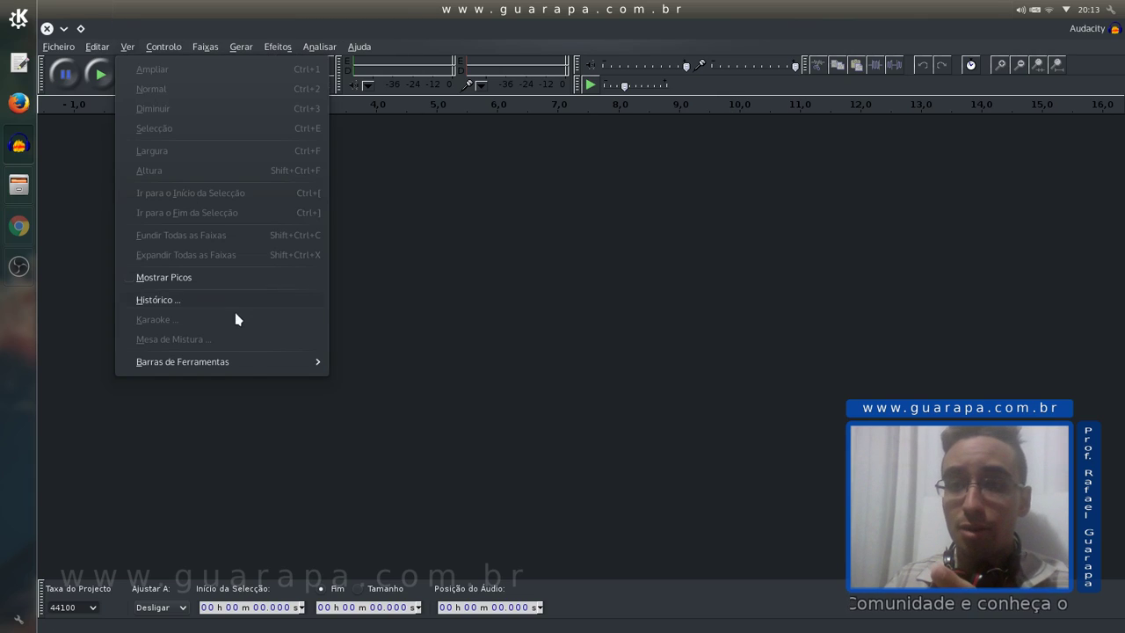
{"action": "left_click", "coordinate": [419, 389]}
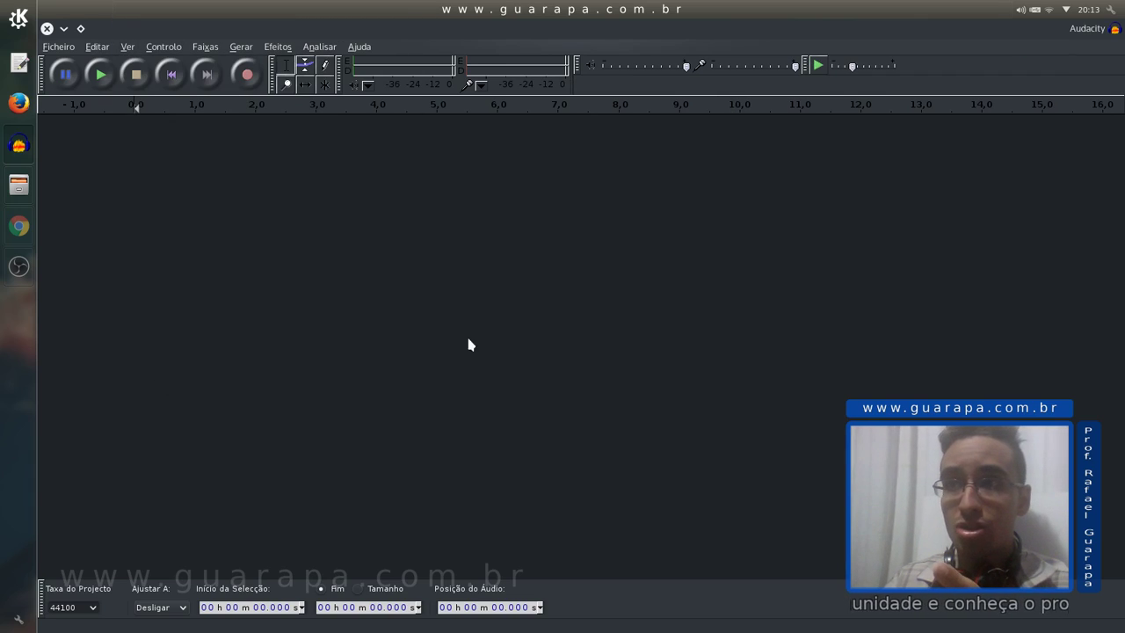
{"action": "left_click", "coordinate": [129, 49]}
{"action": "mouse_move", "coordinate": [282, 368]}
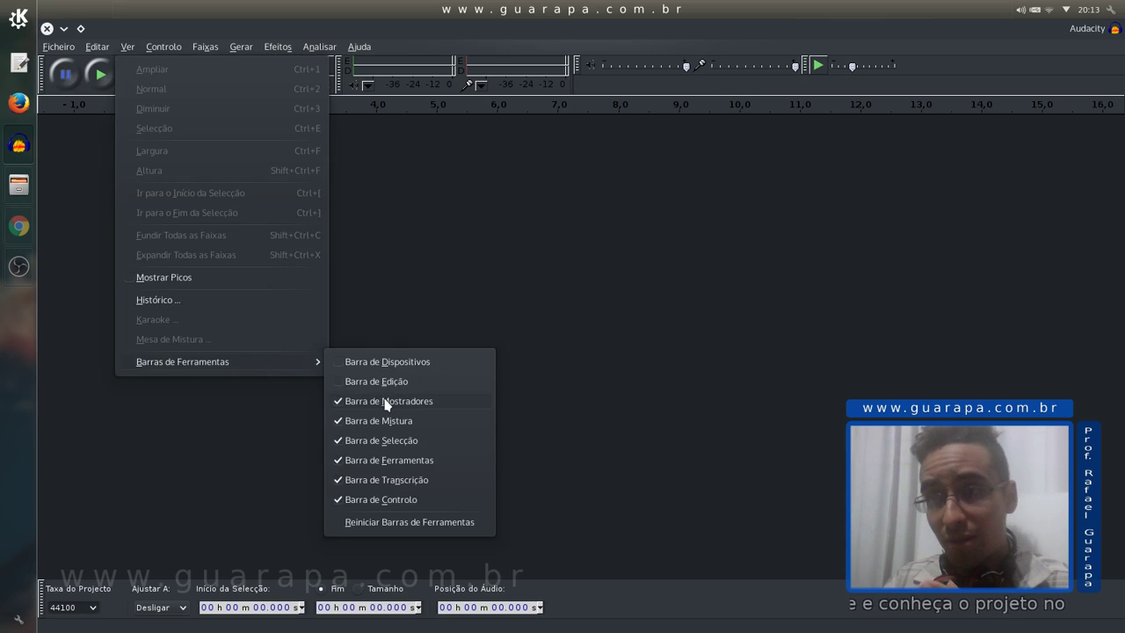
{"action": "left_click", "coordinate": [422, 401]}
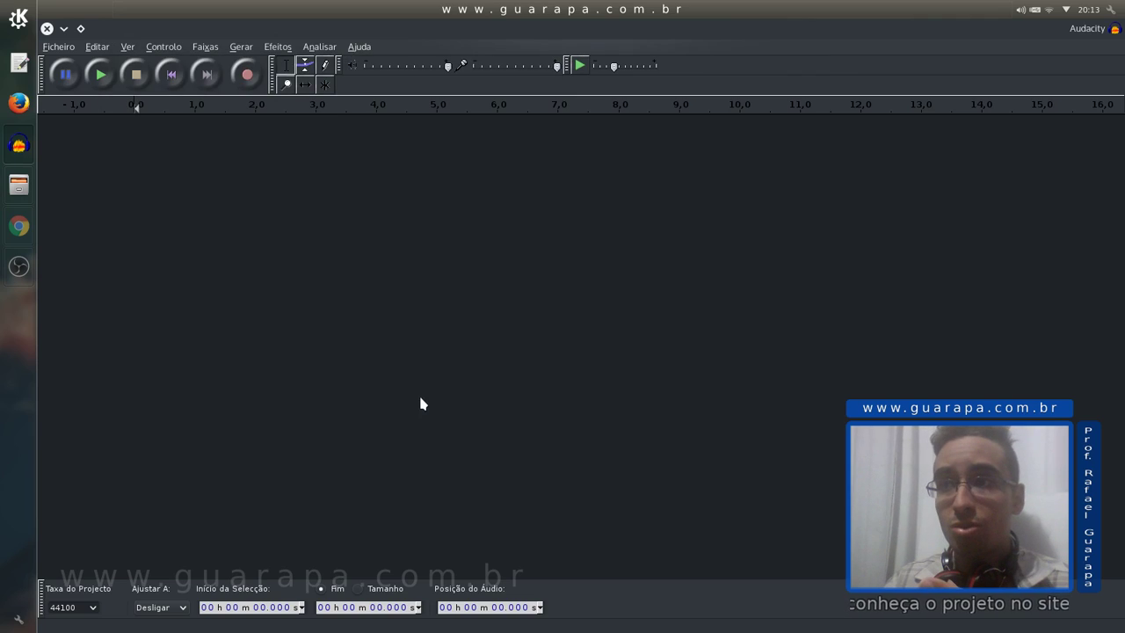
{"action": "left_click", "coordinate": [124, 50]}
{"action": "mouse_move", "coordinate": [226, 363]}
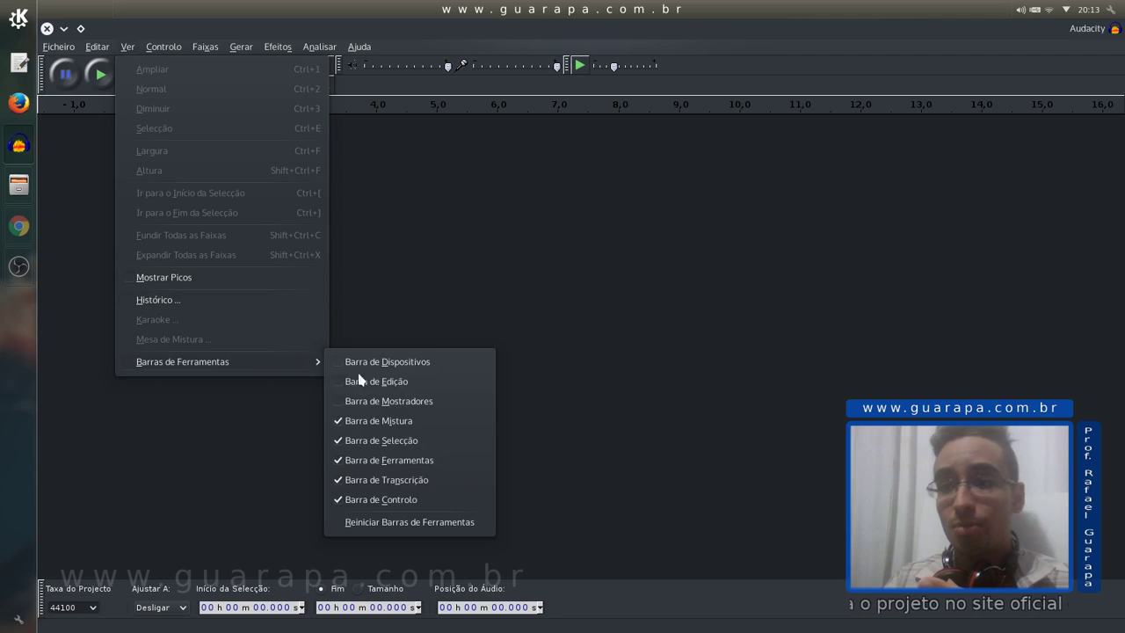
{"action": "left_click", "coordinate": [400, 426]}
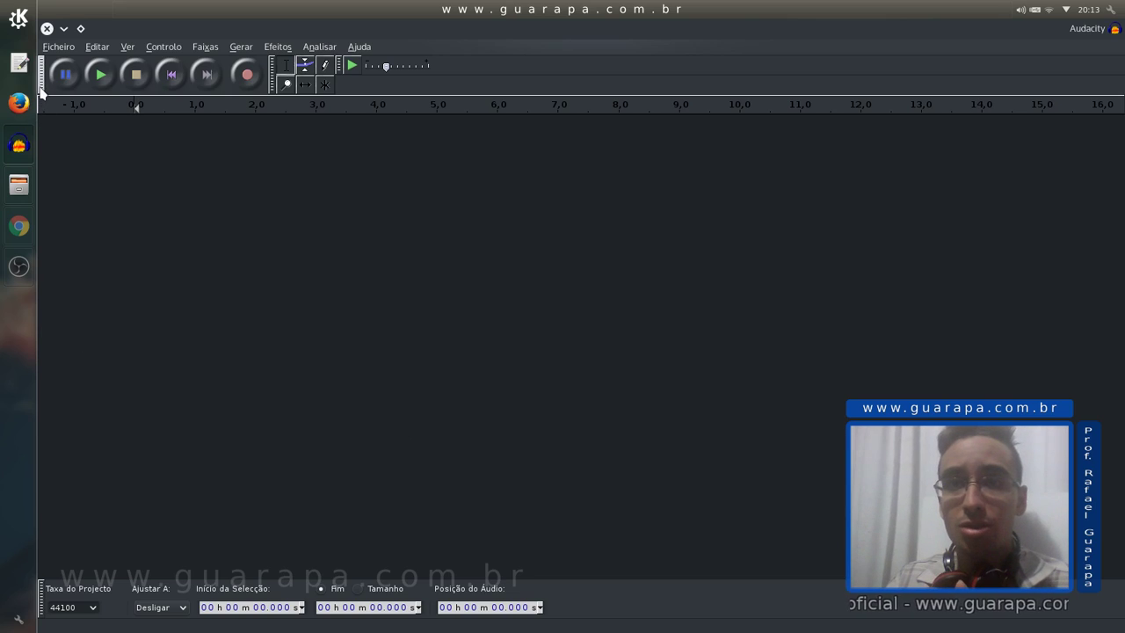
Step: Dock the Control toolbar before the Selection toolbar, and the Tools and Transcription toolbars after it
{"action": "left_click_drag", "start_coordinate": [40, 91], "coordinate": [552, 494]}
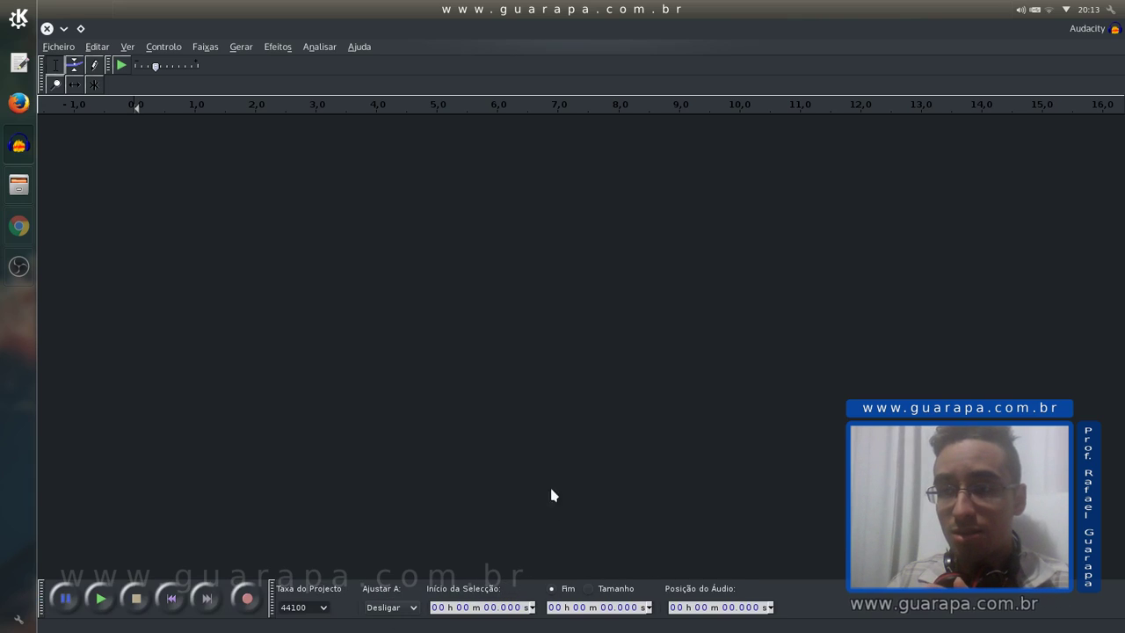
{"action": "left_click_drag", "start_coordinate": [42, 77], "coordinate": [782, 606]}
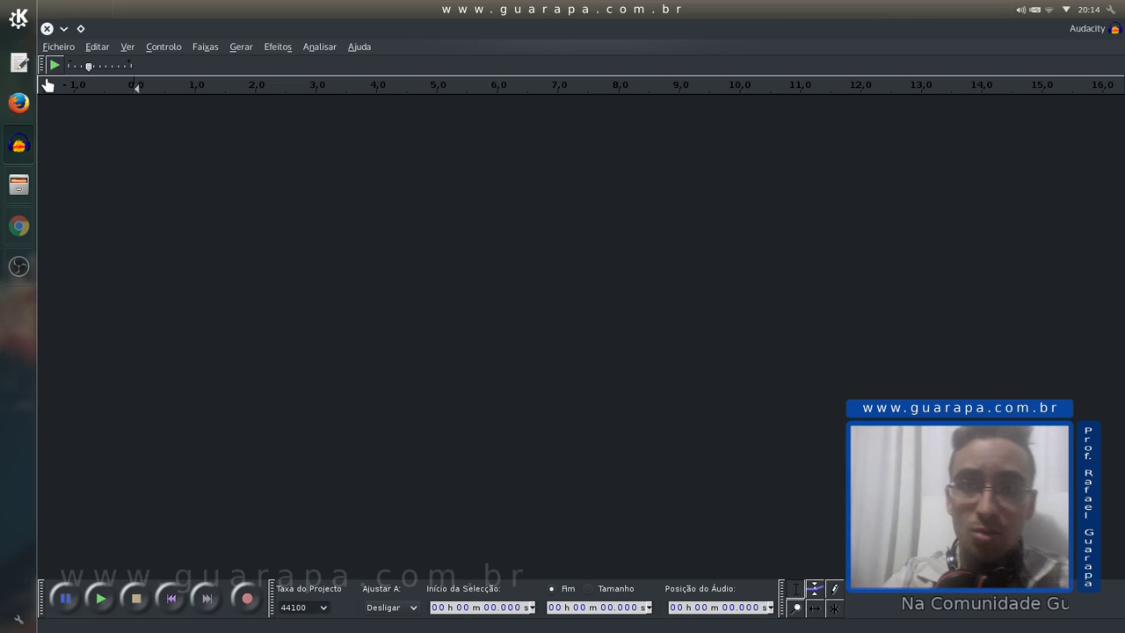
{"action": "left_click_drag", "start_coordinate": [40, 64], "coordinate": [850, 596]}
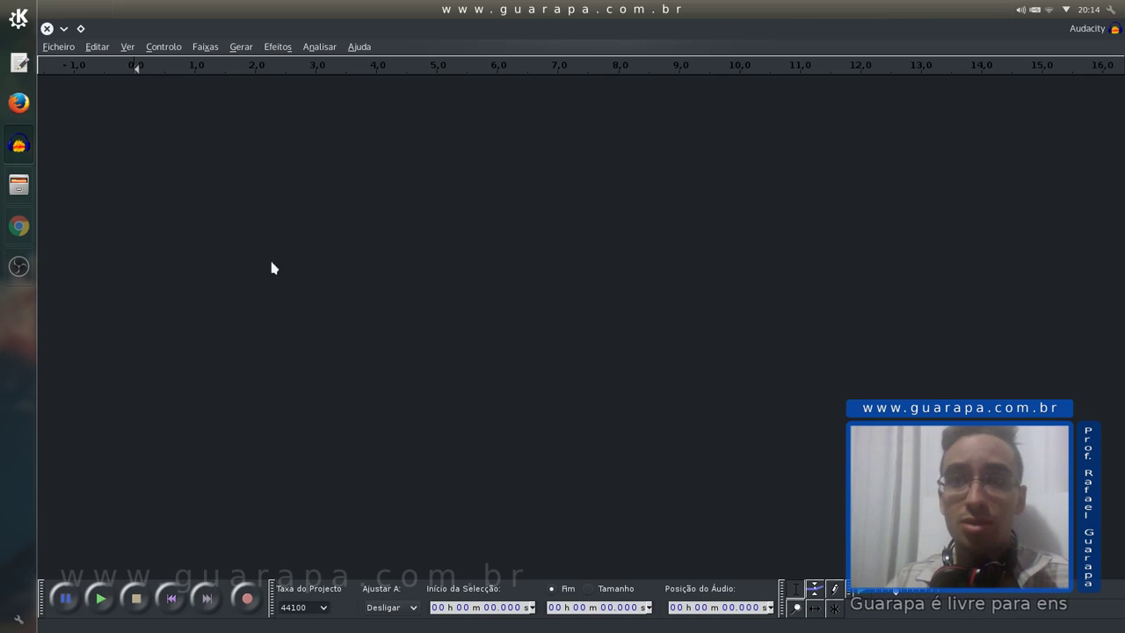
Step: Restore every toolbar to its default visibility and position by resetting the toolbars
{"action": "left_click", "coordinate": [128, 47]}
{"action": "mouse_move", "coordinate": [279, 365]}
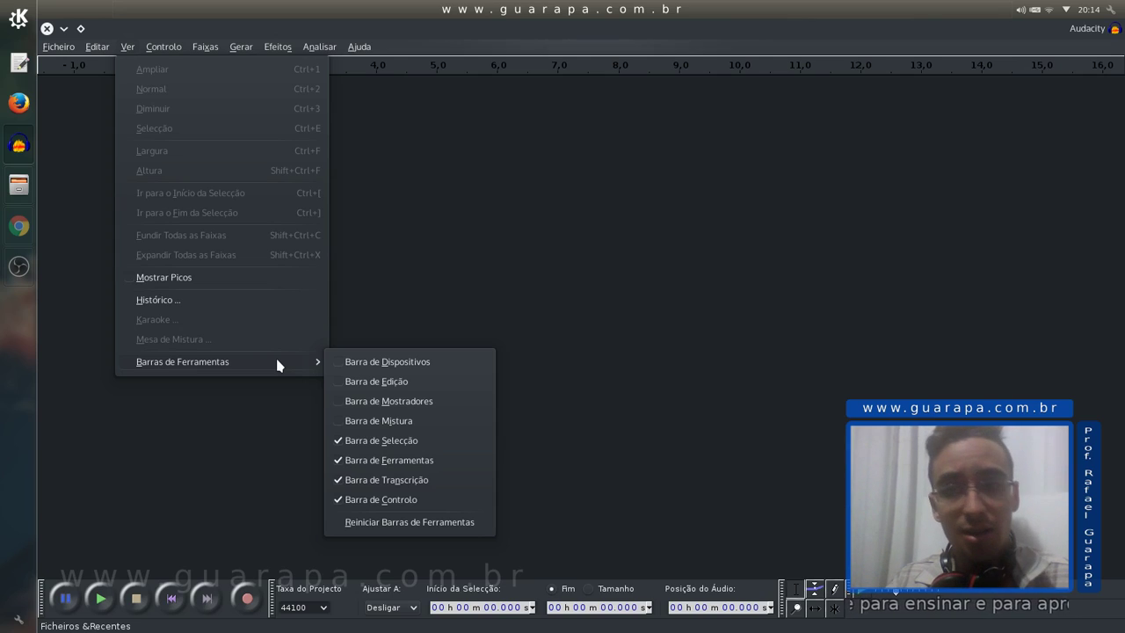
{"action": "left_click", "coordinate": [456, 522]}
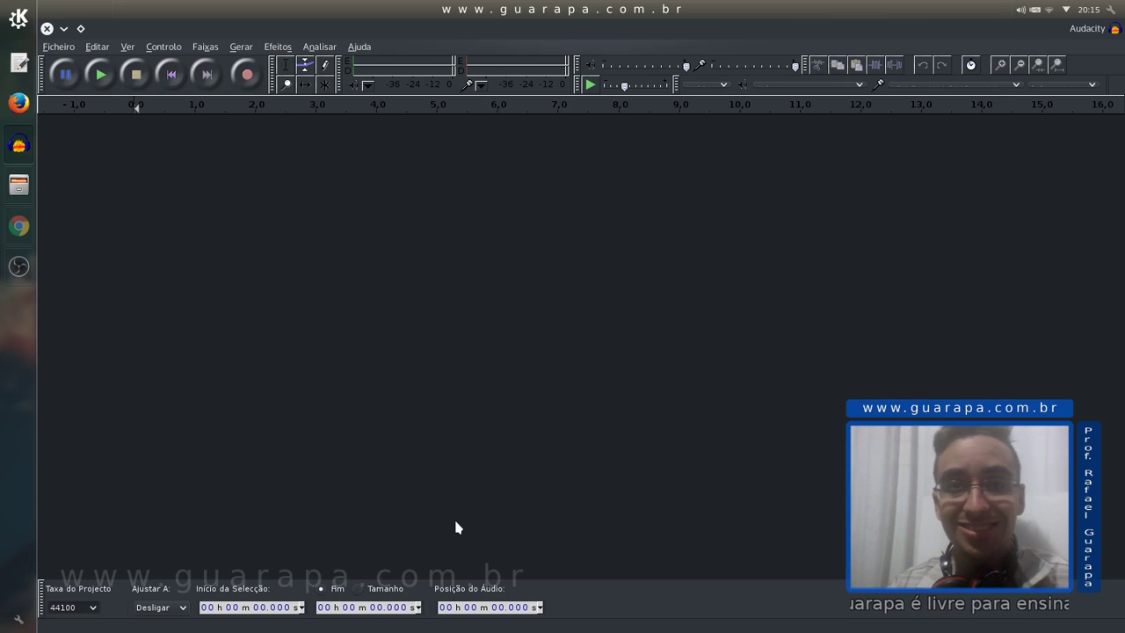
Step: Switch to the Dolphin window with the Como-exportar-audio folder and clear the file selection
{"action": "left_click", "coordinate": [18, 184]}
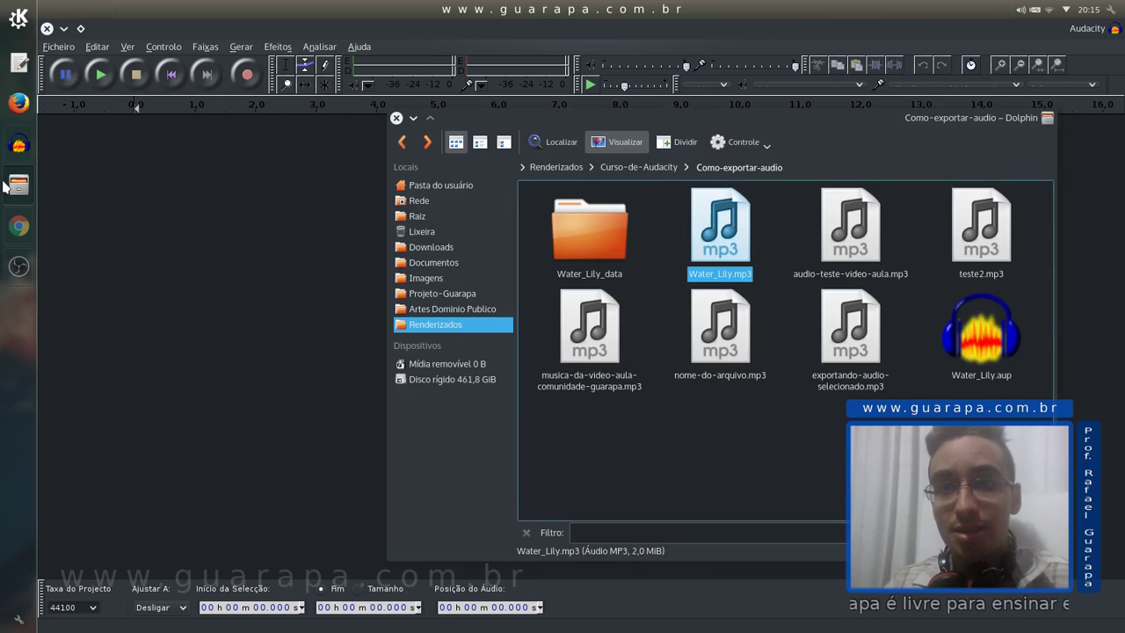
{"action": "left_click", "coordinate": [595, 437]}
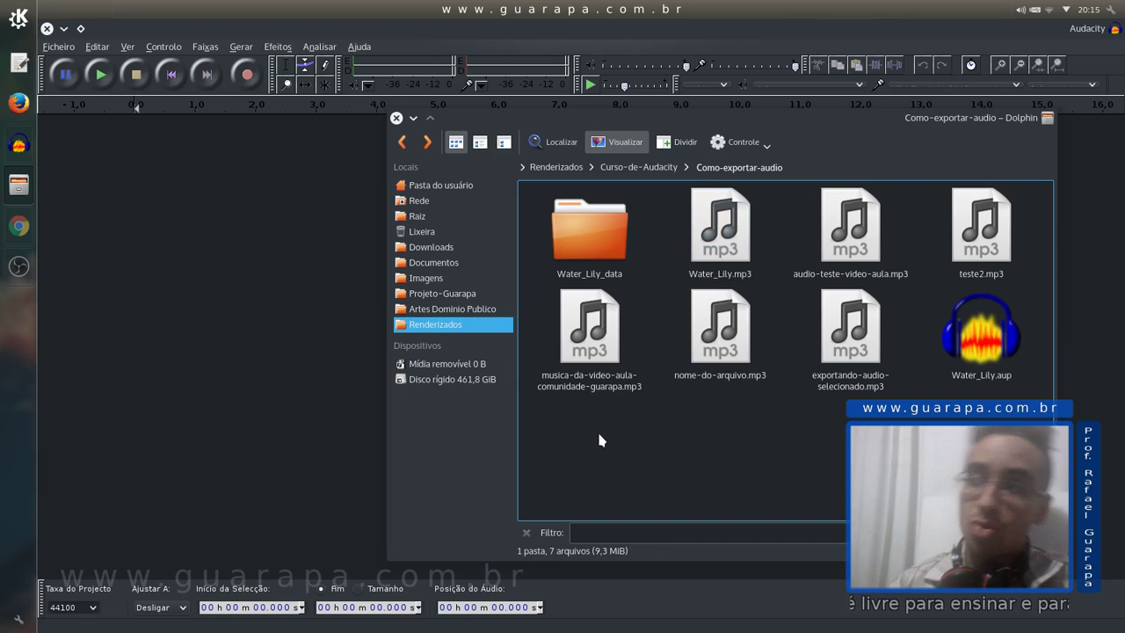